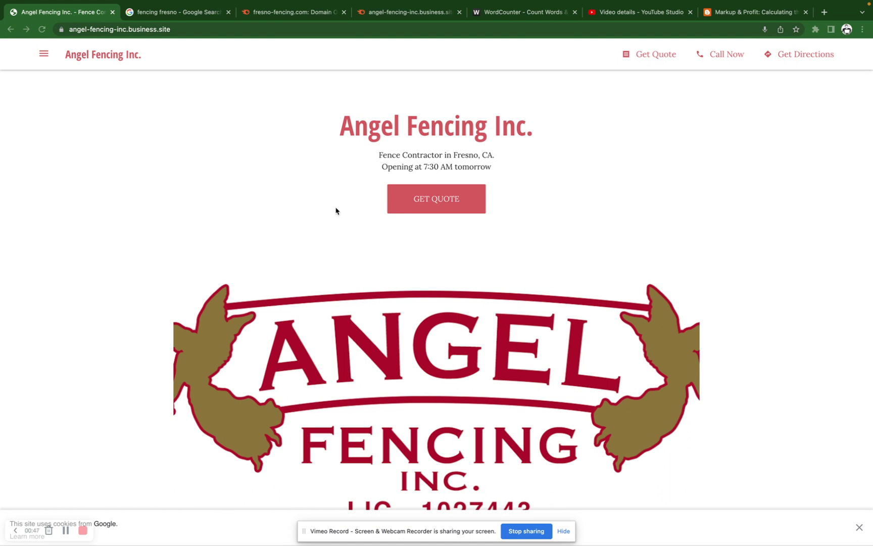
Review the Angel Fencing Inc. website from its header through the updates, testimonials and gallery to the contact section.
scroll(336, 211, "down", 3)
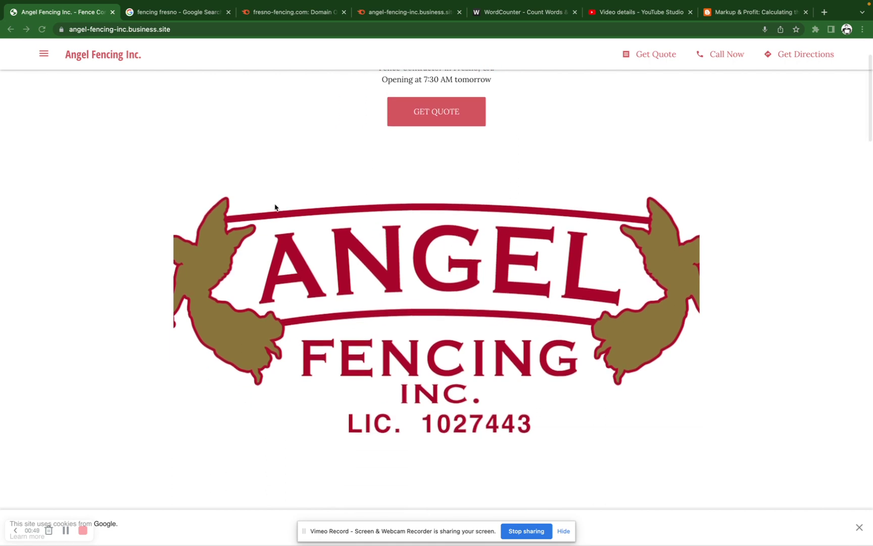
scroll(233, 303, "down", 3)
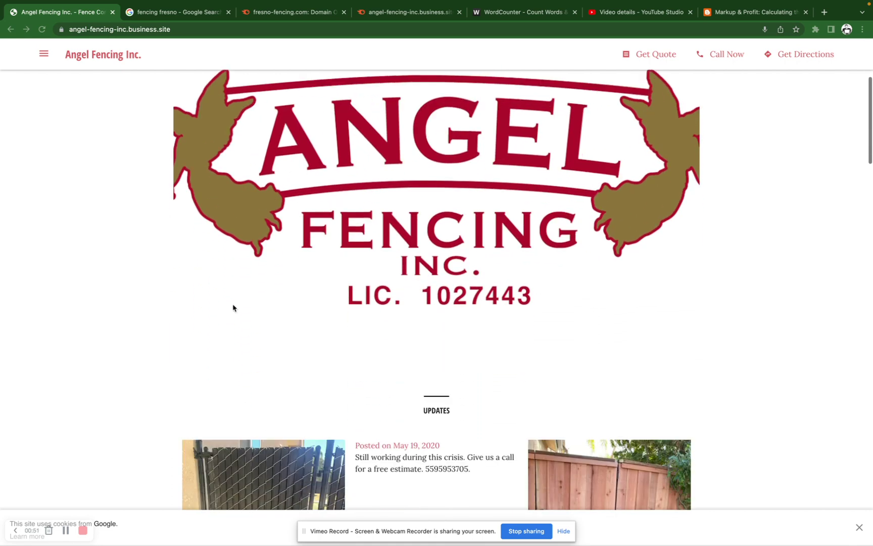
scroll(233, 307, "down", 5)
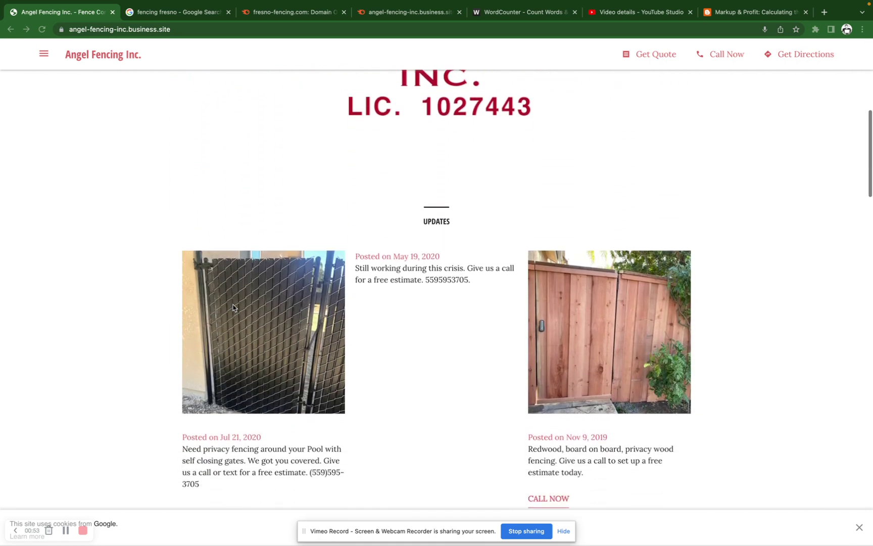
scroll(233, 307, "down", 3)
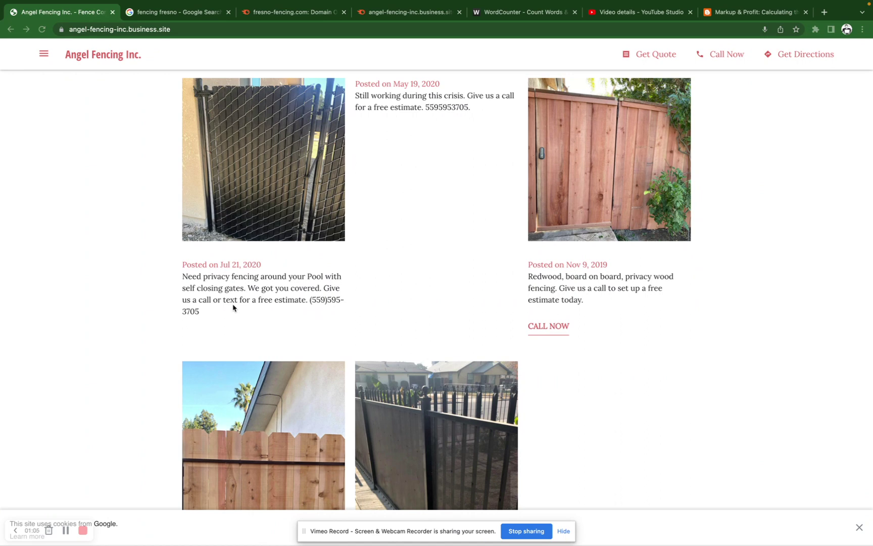
scroll(233, 307, "down", 5)
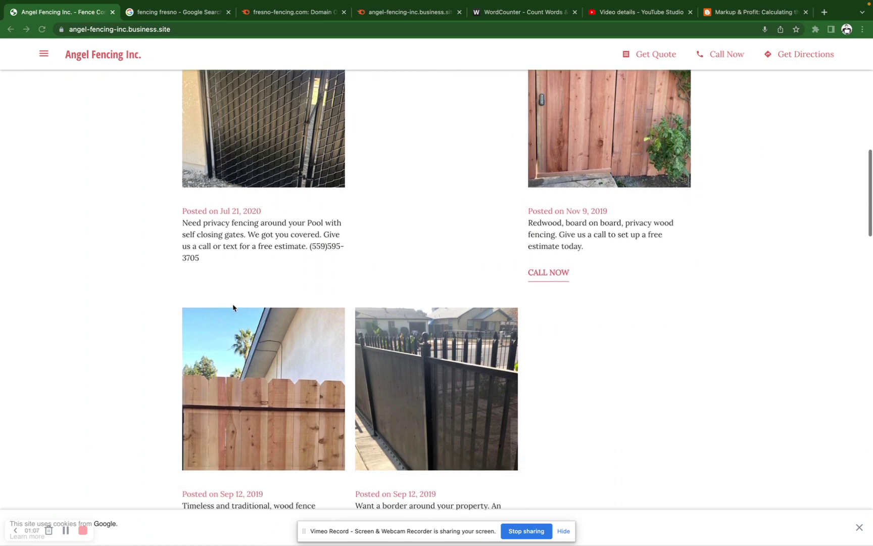
scroll(233, 307, "down", 3)
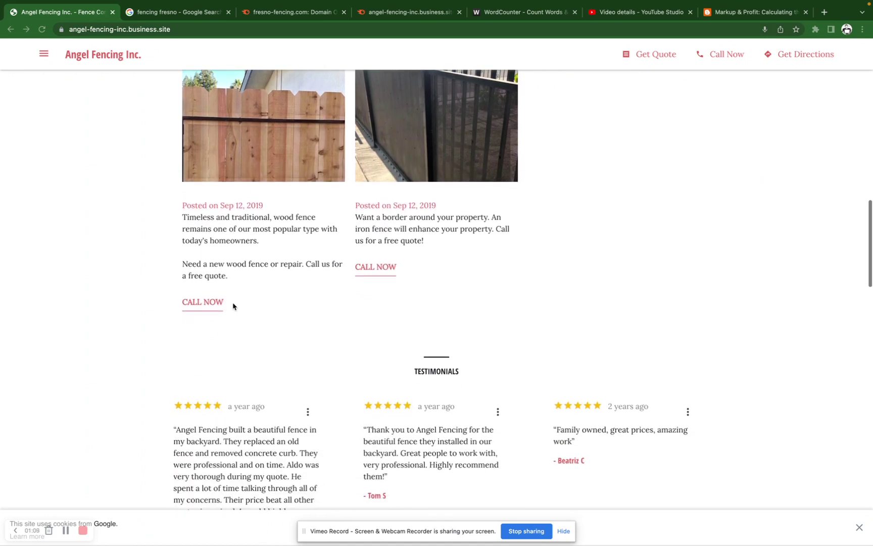
scroll(233, 306, "down", 2)
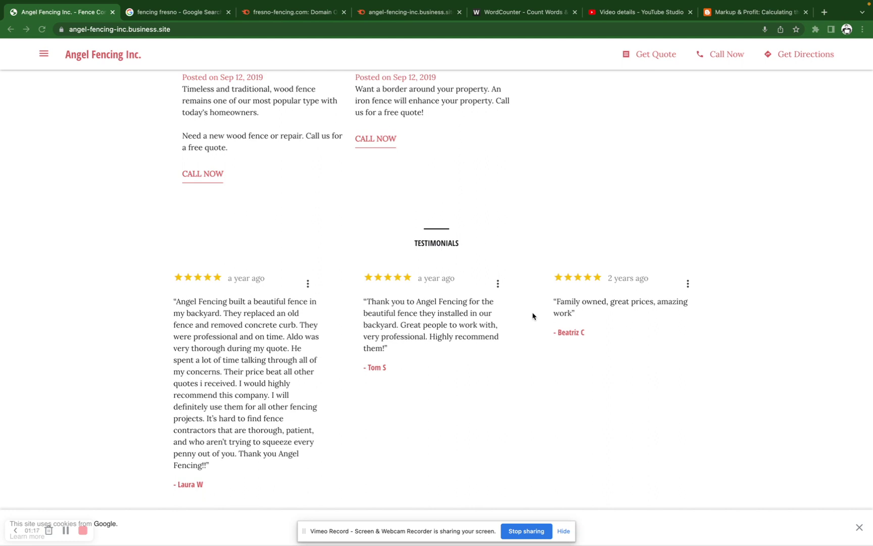
scroll(533, 316, "down", 4)
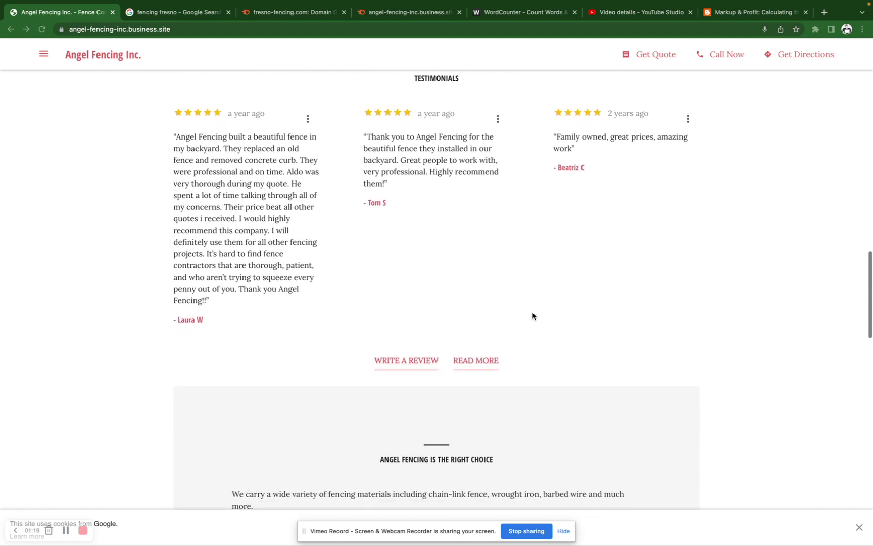
scroll(533, 316, "down", 4)
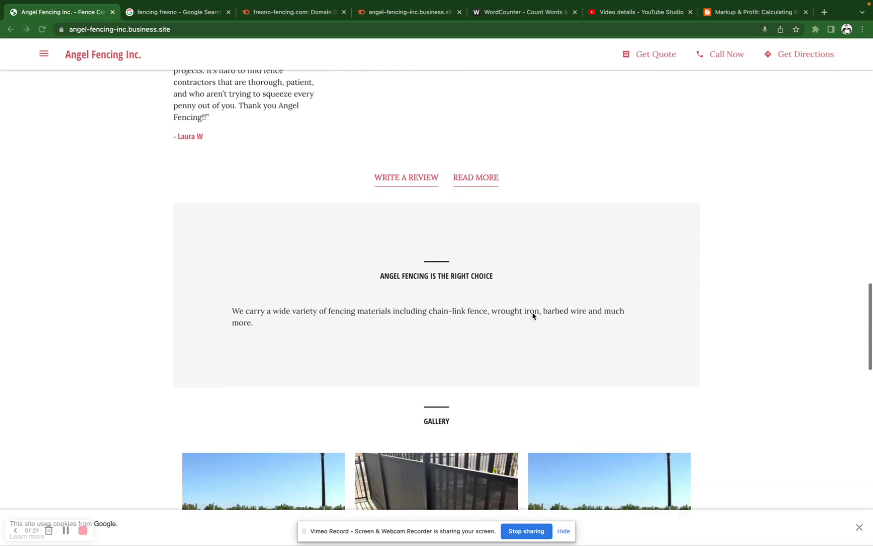
scroll(533, 316, "down", 2)
scroll(533, 316, "down", 3)
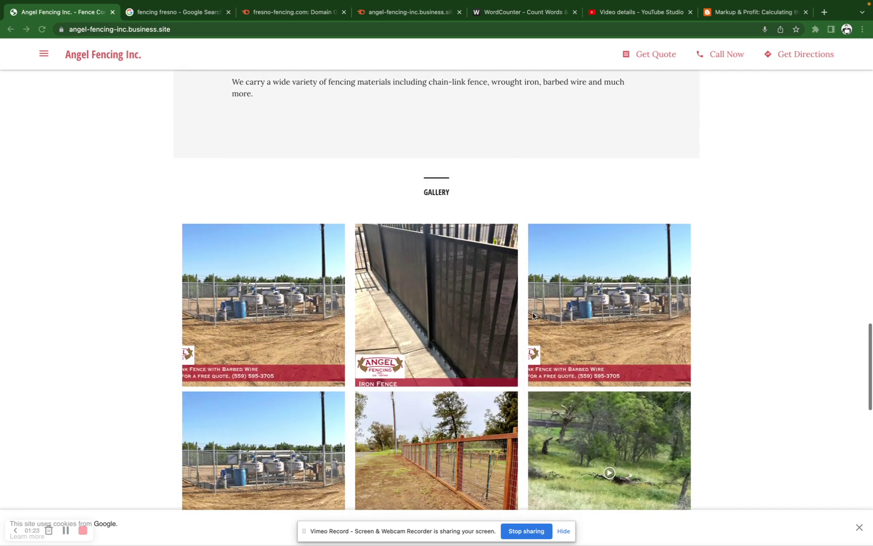
scroll(532, 316, "down", 6)
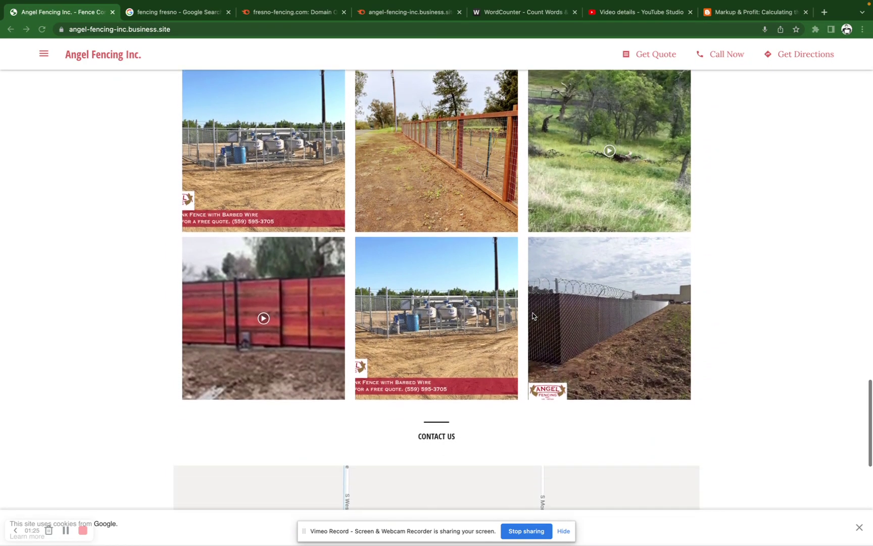
scroll(532, 316, "down", 2)
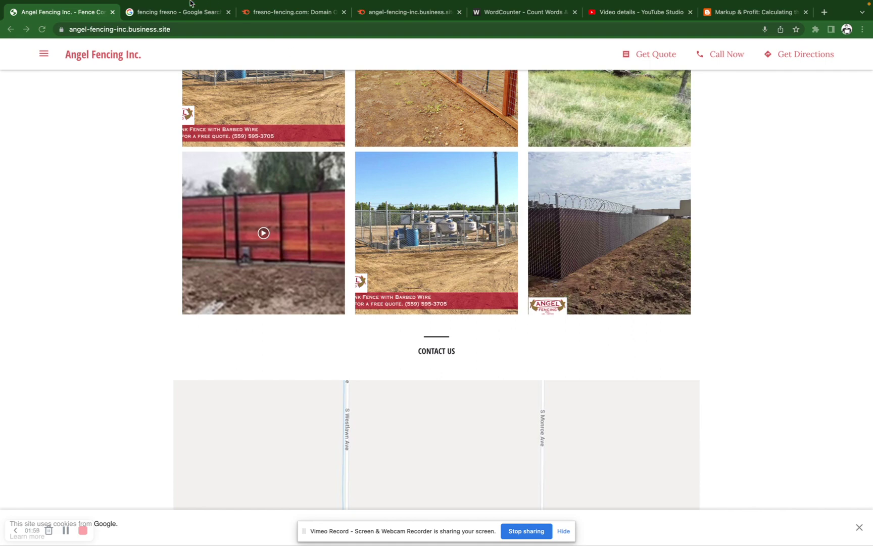
Review the Google results for "fencing fresno", covering the local fence contractor listings and the organic results beneath them.
mouse_move(191, 5)
left_click(176, 43)
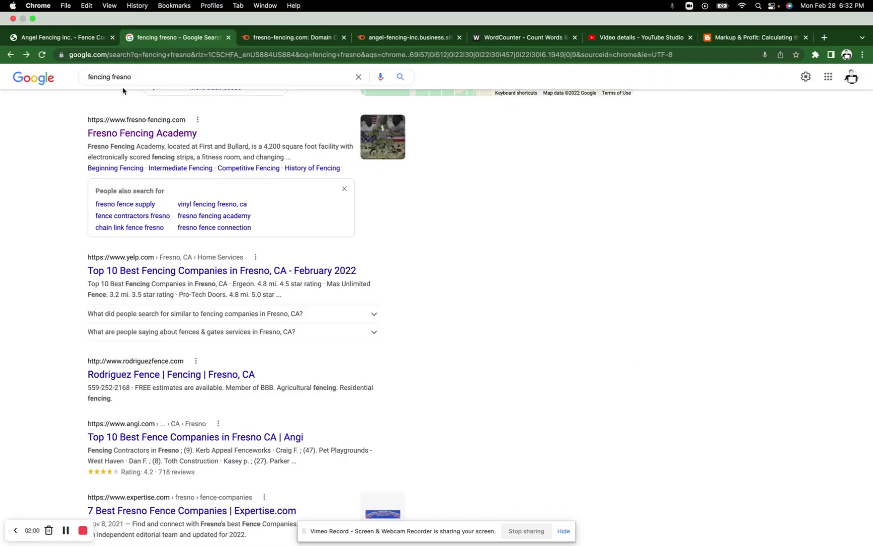
scroll(123, 88, "up", 5)
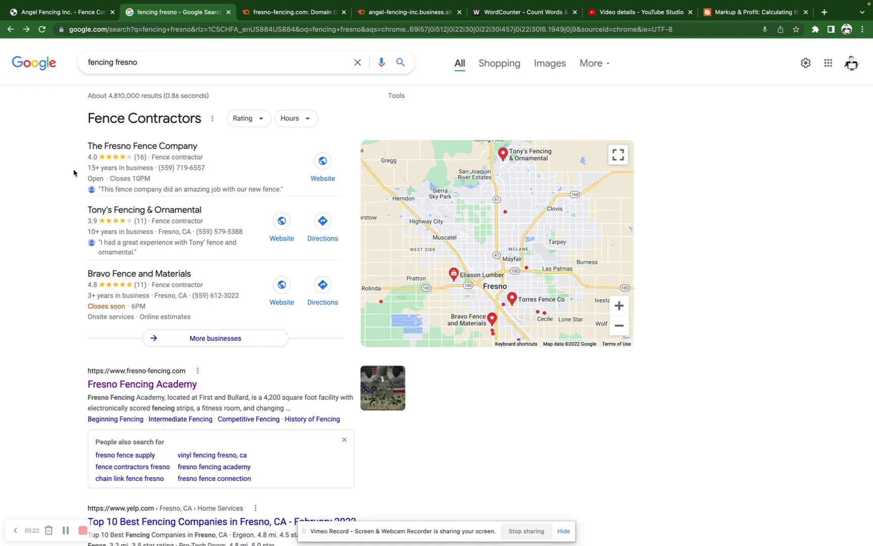
scroll(74, 173, "down", 10)
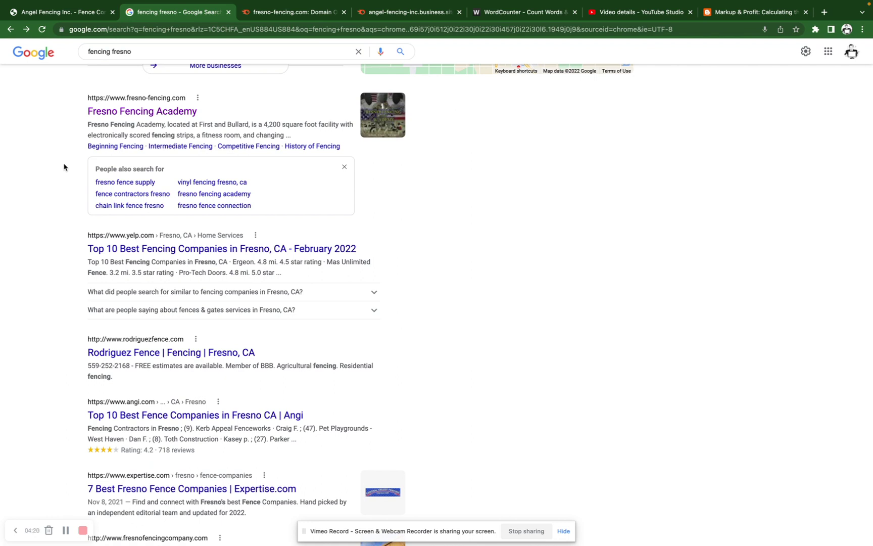
Examine the Semrush domain overview of fresno-fencing.com, including authority score, organic traffic, backlinks and top organic keywords.
left_click(278, 16)
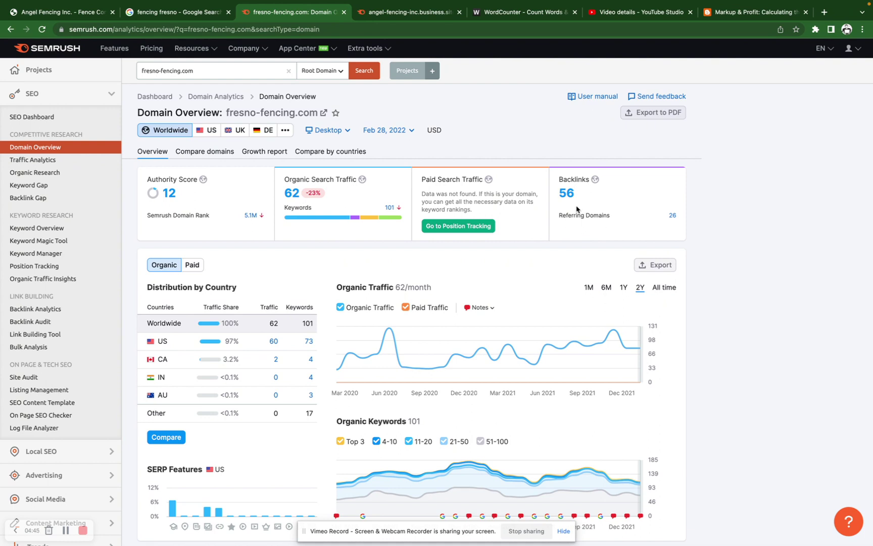
scroll(577, 209, "down", 3)
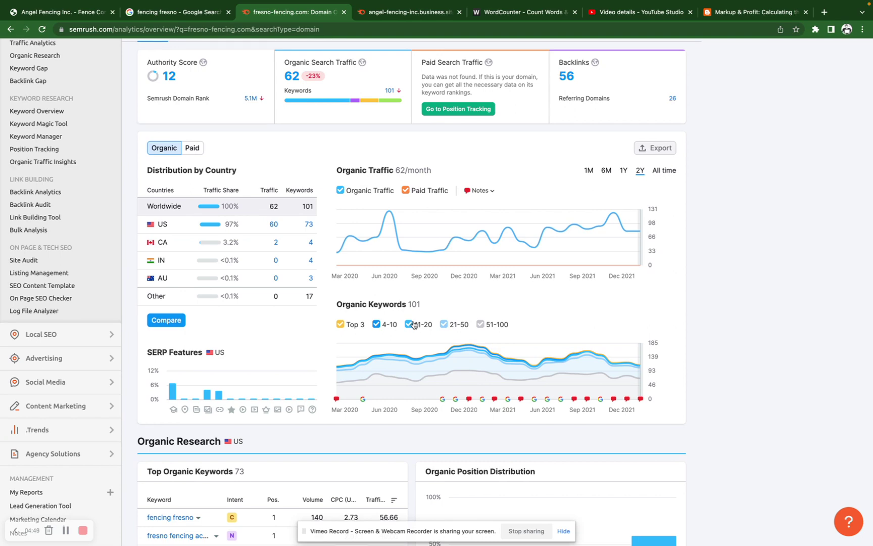
scroll(413, 325, "down", 3)
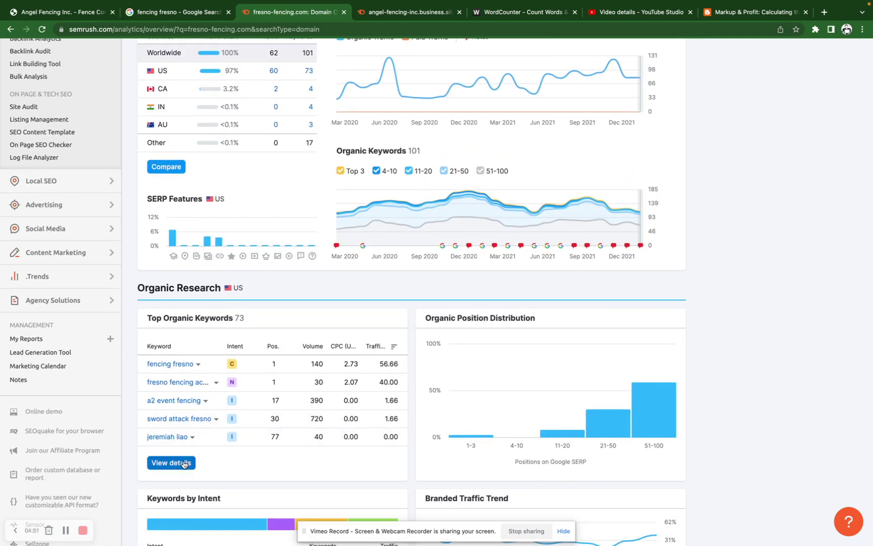
Open the detailed organic keyword report for fresno-fencing.com and look through its organic search positions.
left_click(182, 462)
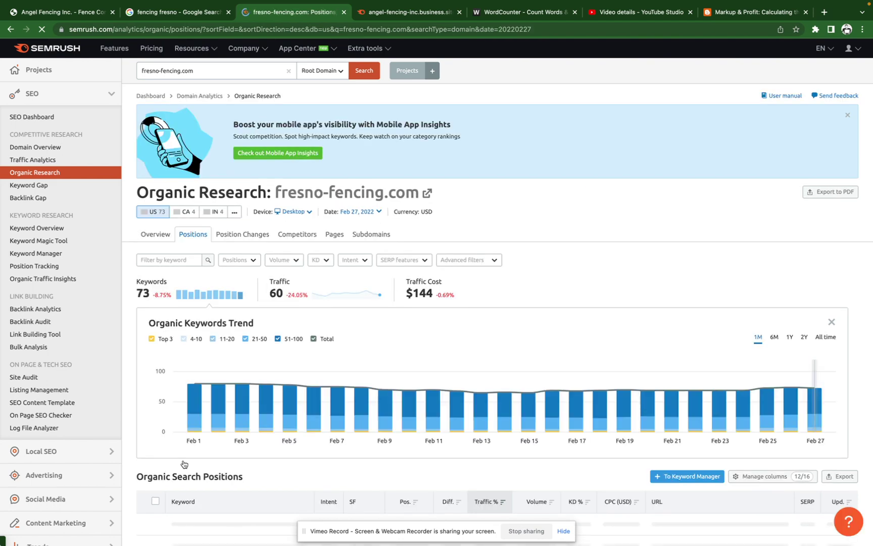
scroll(184, 464, "down", 4)
scroll(184, 464, "down", 2)
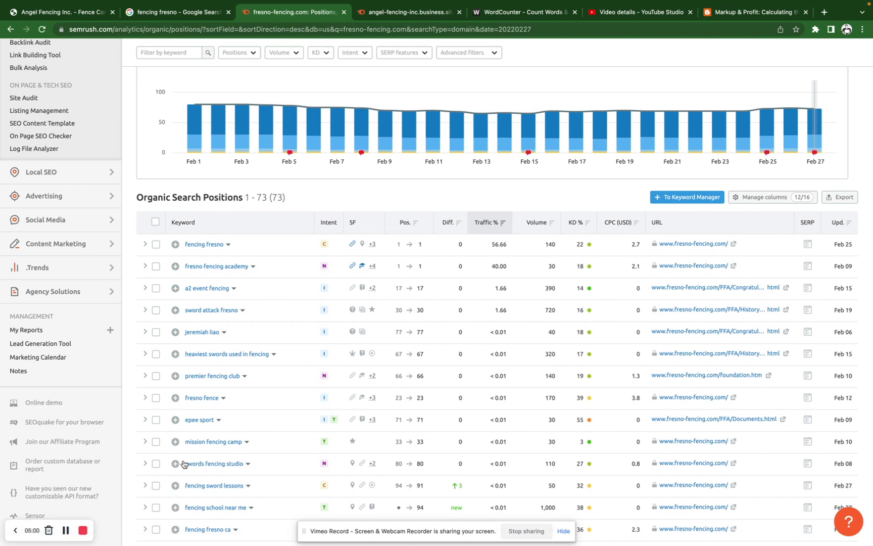
scroll(184, 464, "down", 2)
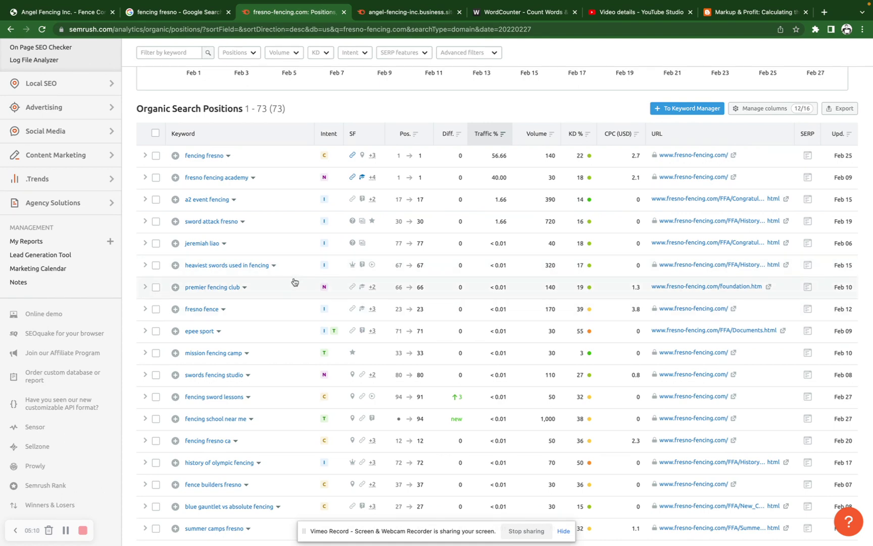
scroll(294, 281, "down", 3)
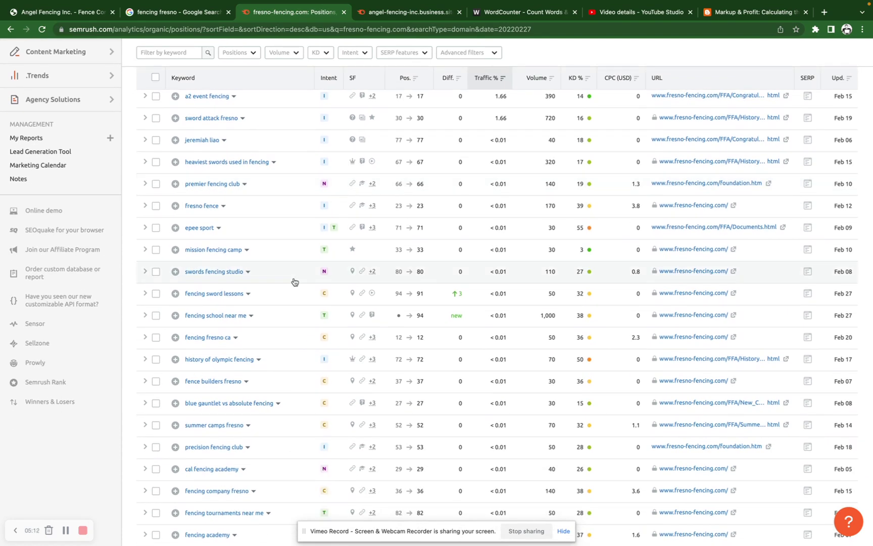
scroll(294, 282, "down", 6)
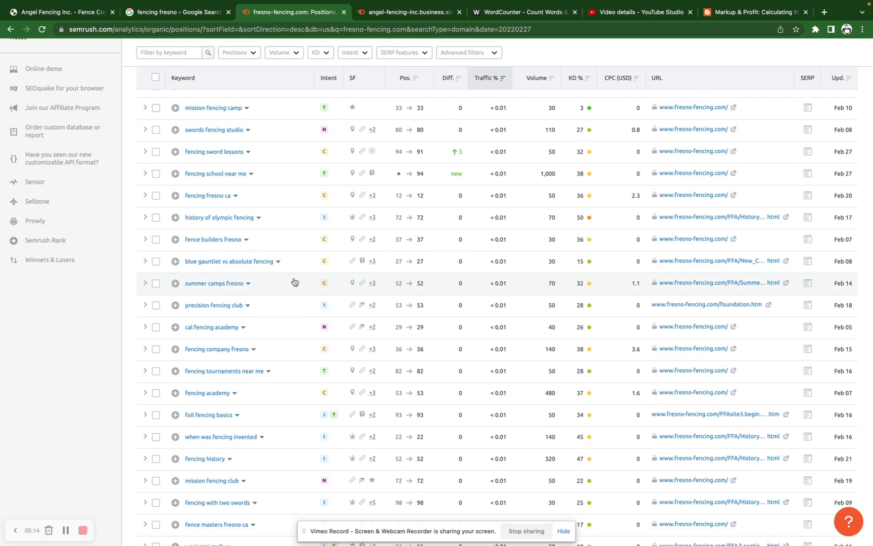
scroll(294, 282, "up", 10)
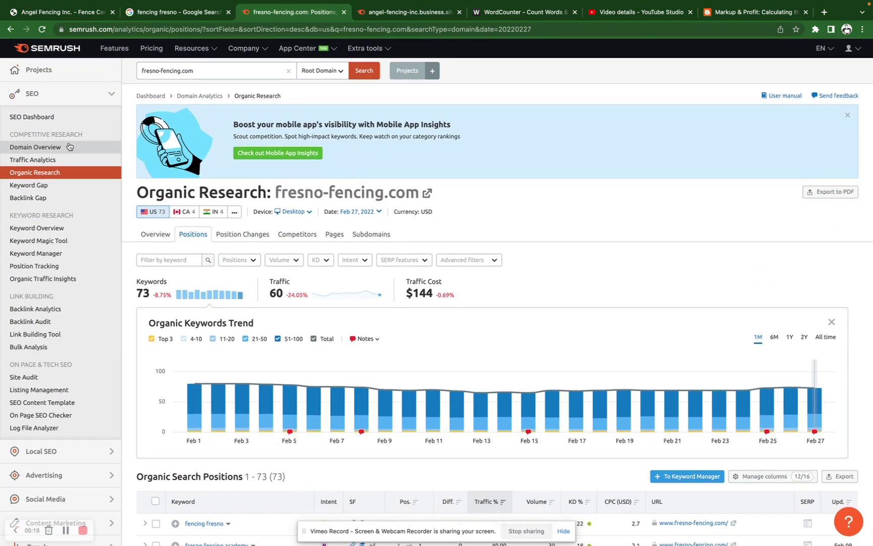
Return to the domain overview of fresno-fencing.com, open its backlinks report and examine the source pages and anchors.
left_click(69, 146)
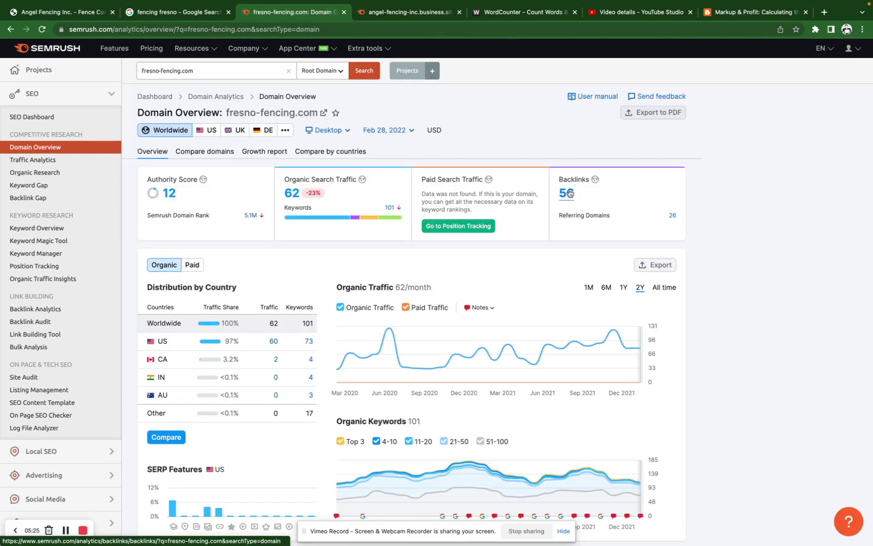
left_click(568, 194)
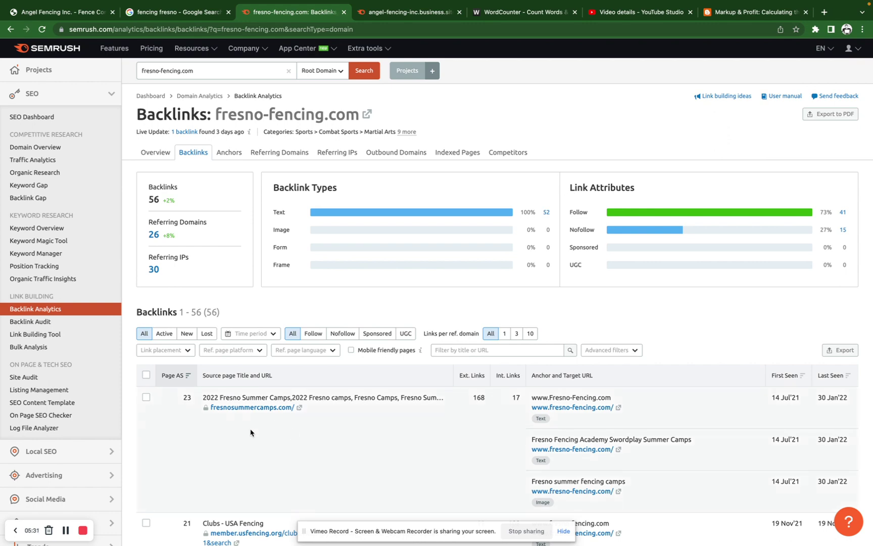
scroll(234, 450, "down", 5)
scroll(234, 450, "down", 3)
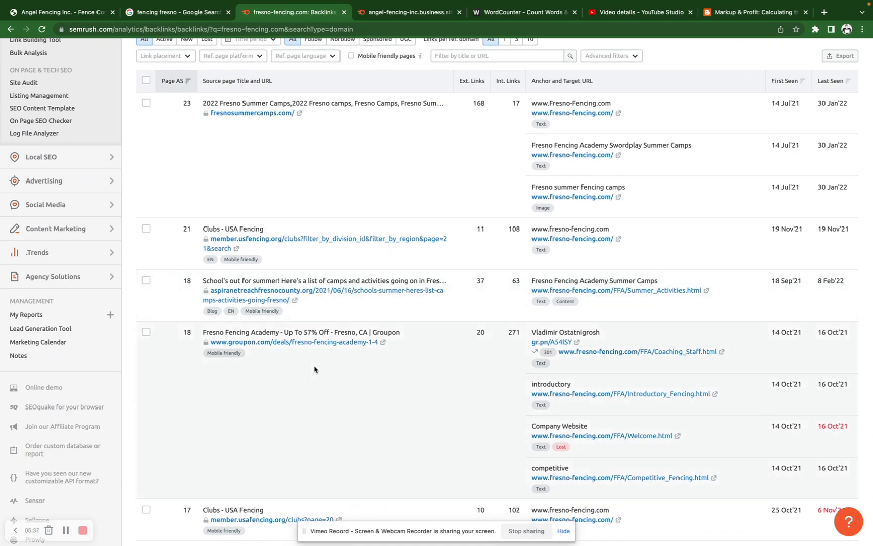
scroll(311, 362, "down", 5)
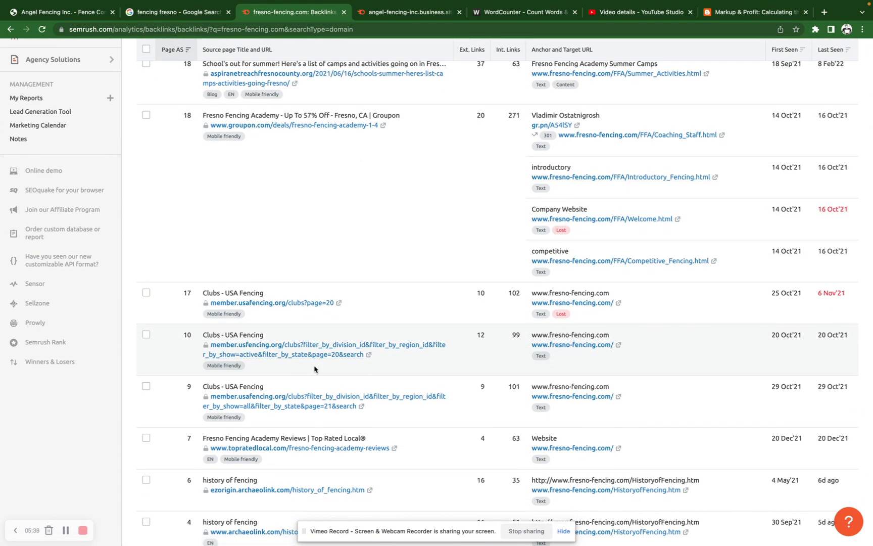
scroll(314, 369, "down", 3)
scroll(314, 369, "down", 5)
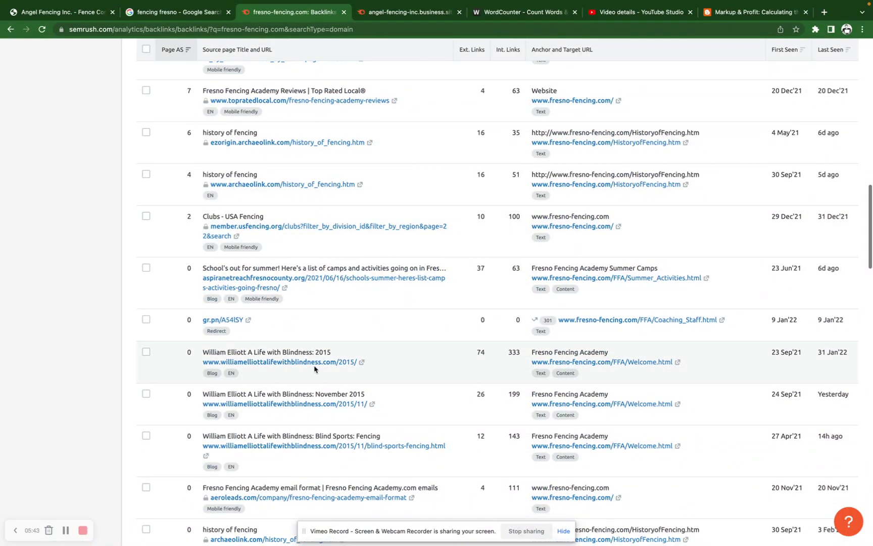
scroll(314, 369, "down", 3)
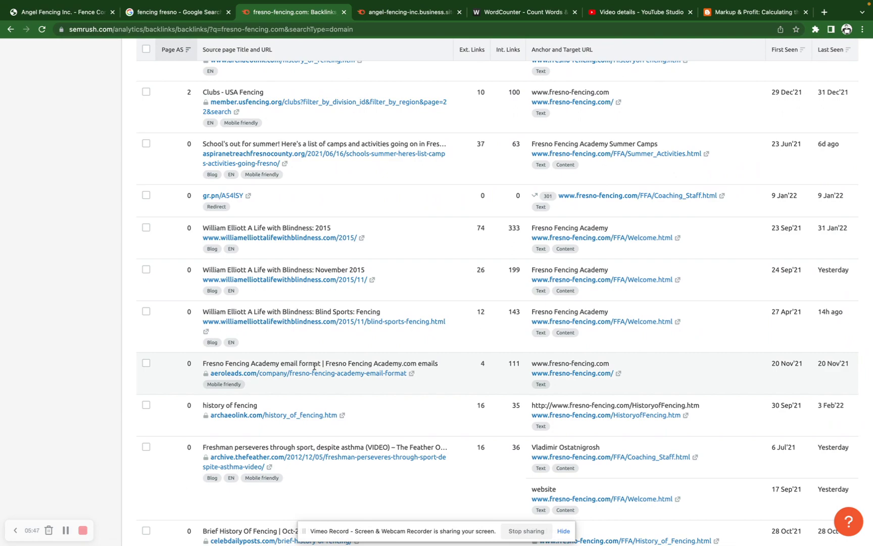
scroll(314, 366, "up", 15)
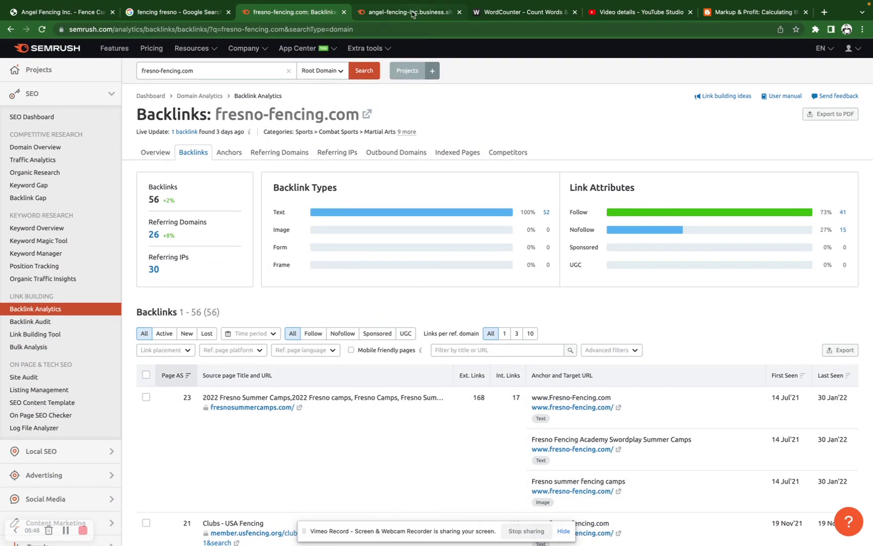
Check the Semrush overview of angel-fencing-inc.business.site and open its detailed organic keyword report to examine the search positions.
left_click(414, 15)
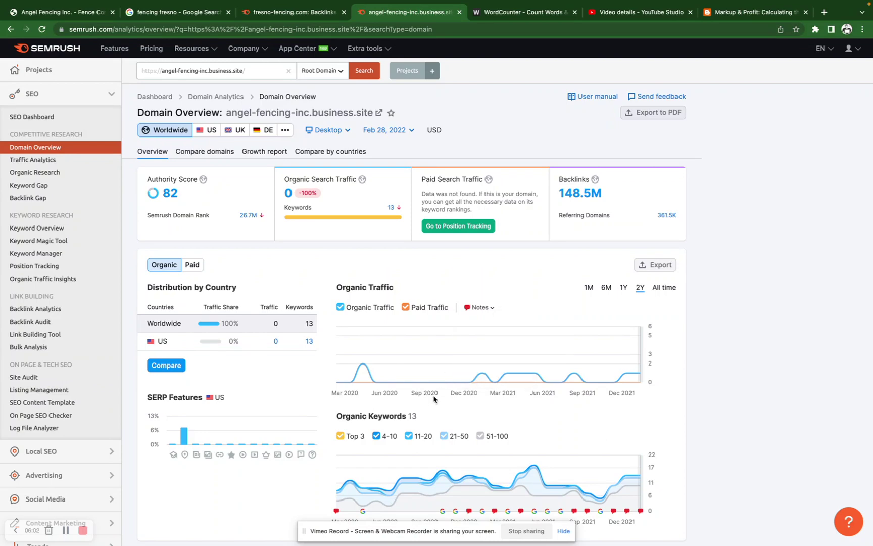
scroll(428, 435, "down", 5)
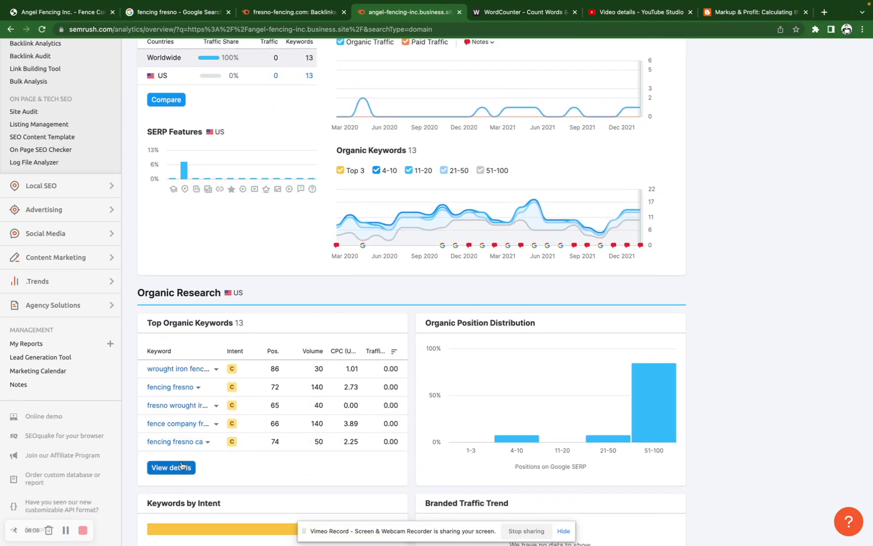
left_click(181, 467)
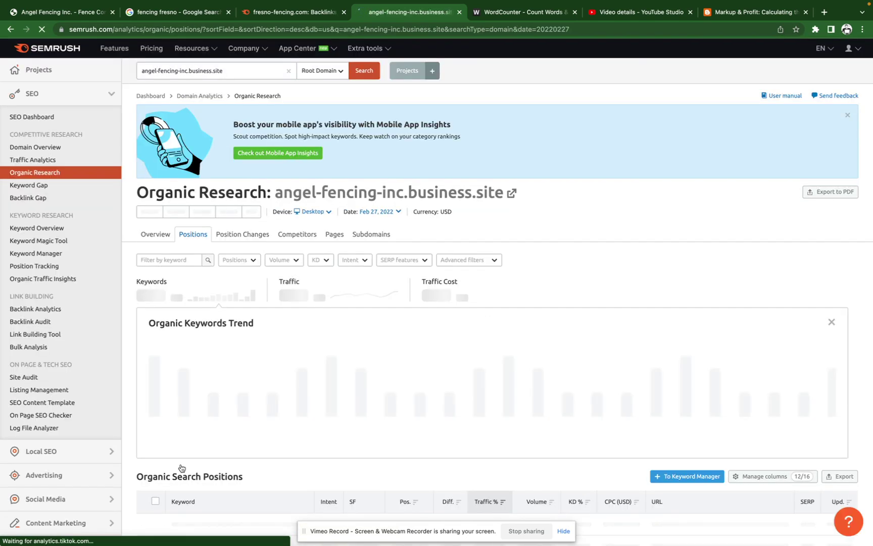
scroll(209, 403, "down", 6)
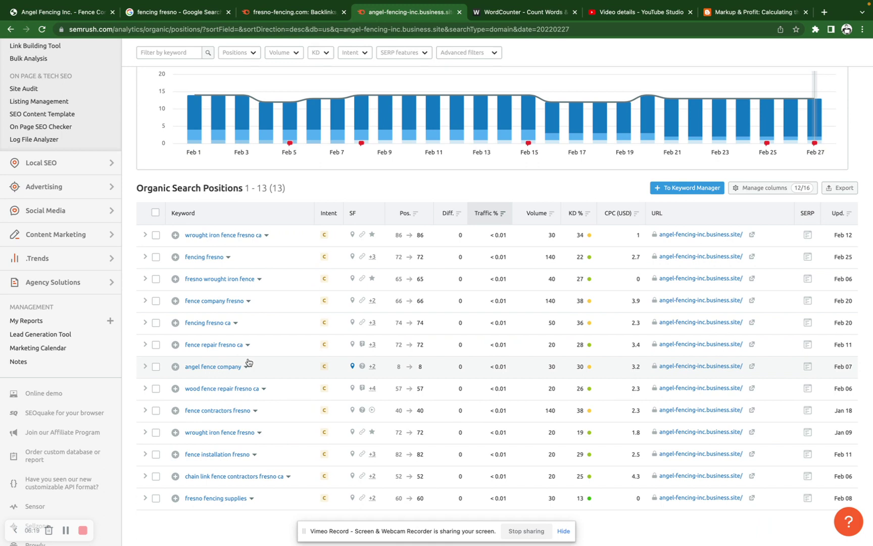
Review the remaining organic search positions of angel-fencing-inc.business.site and return to its domain overview.
scroll(247, 362, "down", 2)
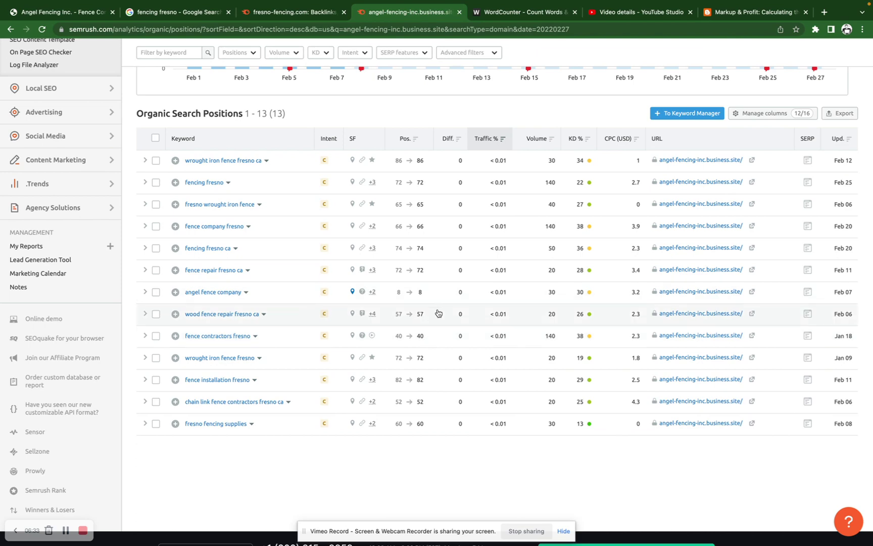
scroll(439, 313, "up", 7)
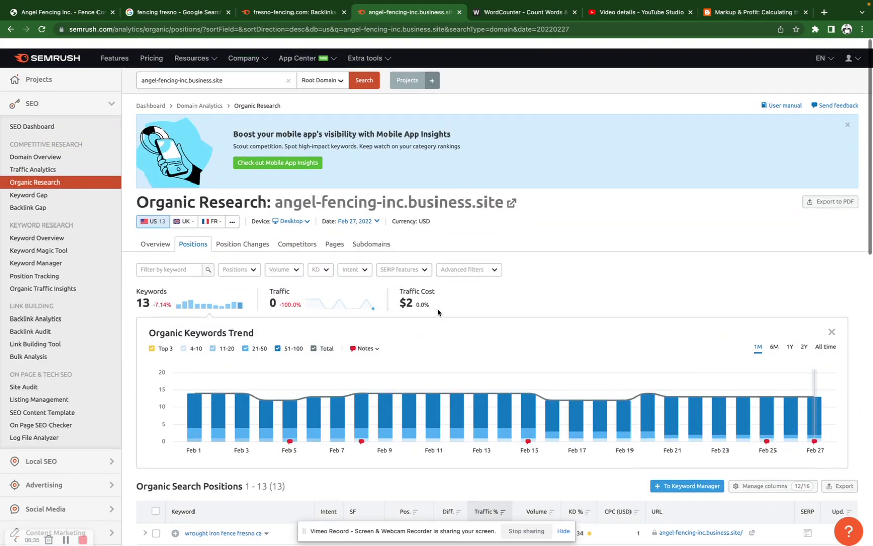
left_click(86, 149)
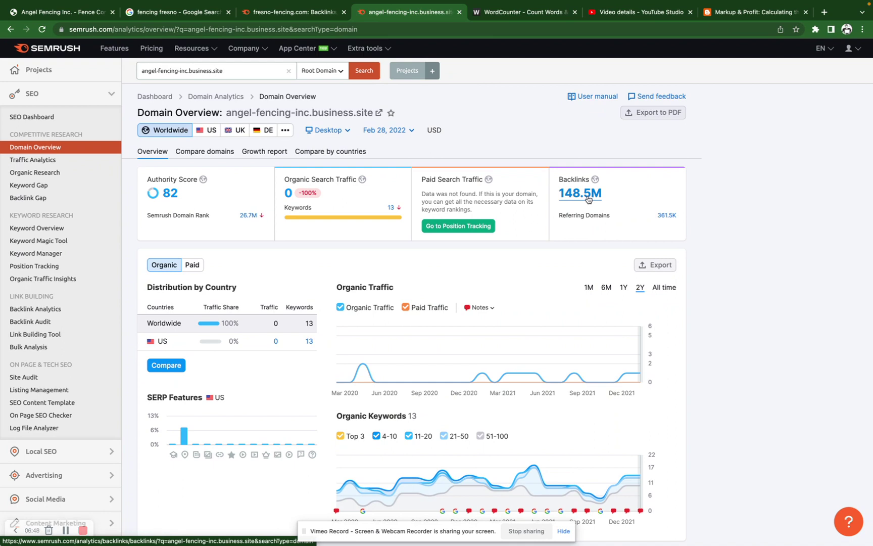
Open the backlinks report for angel-fencing-inc.business.site and examine the listed source pages, anchors and target URLs.
left_click(588, 199)
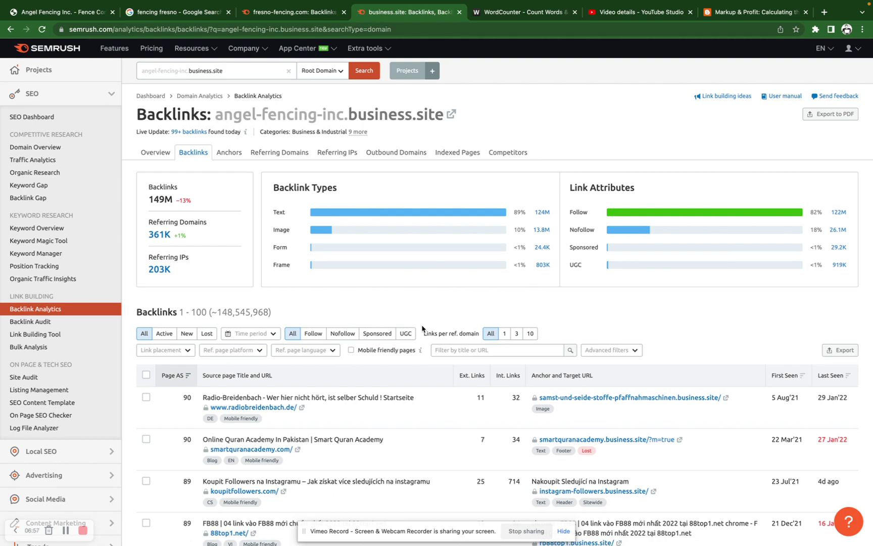
scroll(414, 399, "down", 7)
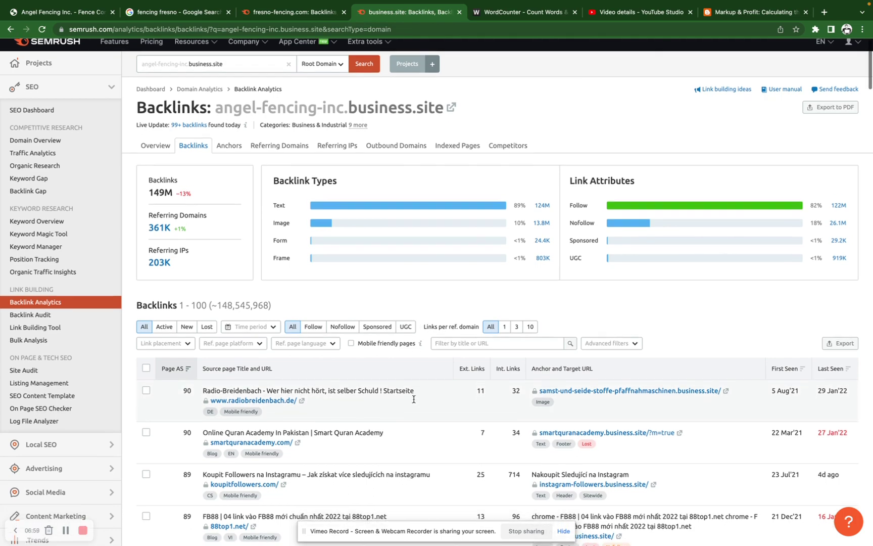
scroll(413, 400, "down", 4)
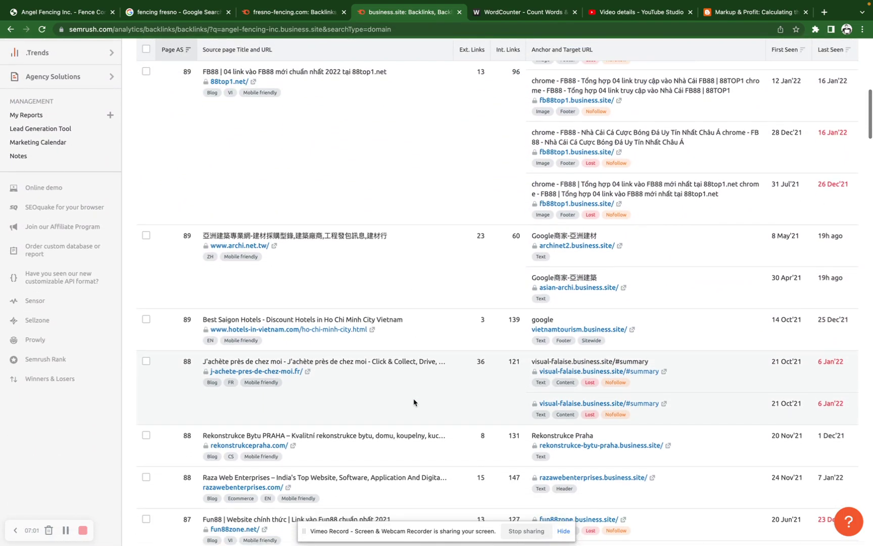
scroll(414, 402, "up", 1)
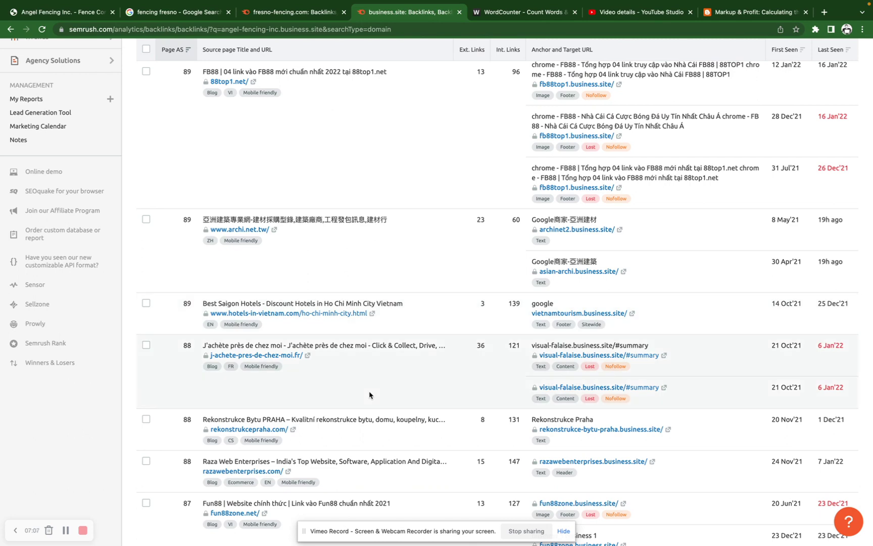
scroll(369, 395, "down", 2)
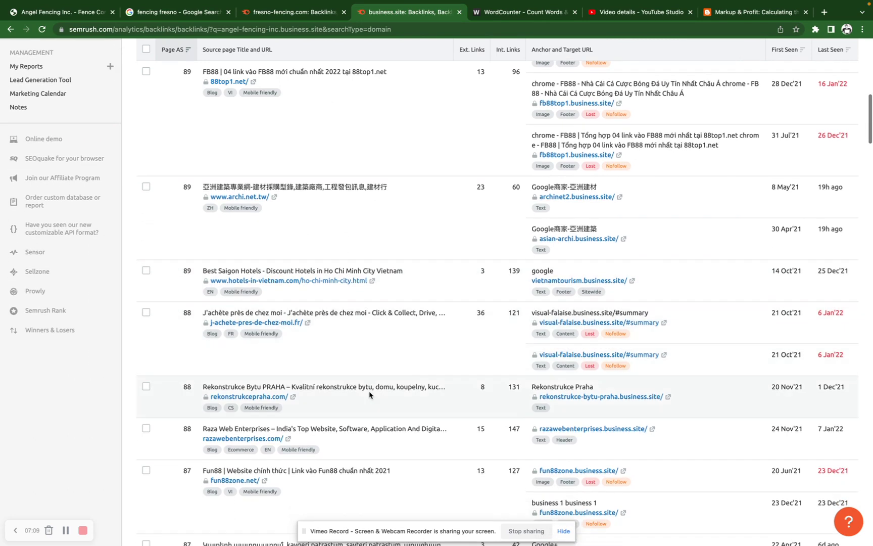
scroll(369, 394, "down", 4)
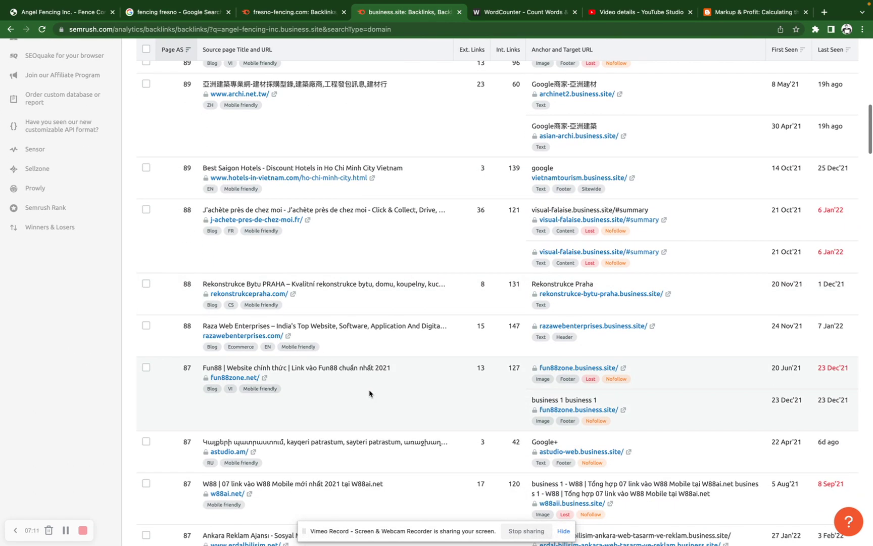
scroll(369, 389, "down", 5)
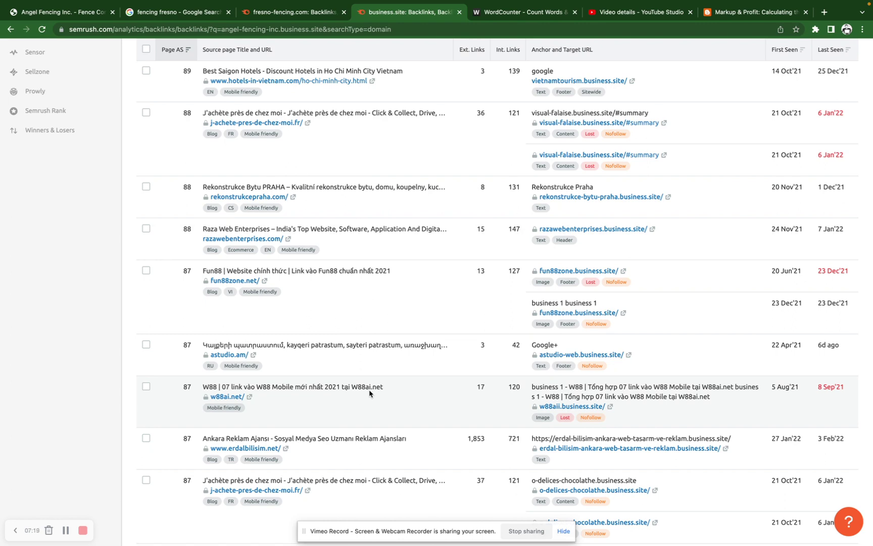
scroll(369, 390, "down", 3)
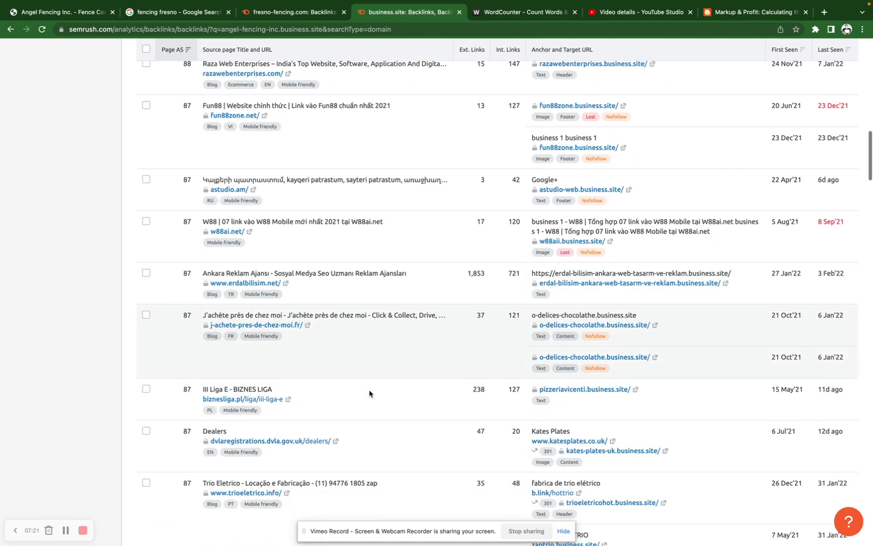
scroll(369, 394, "down", 2)
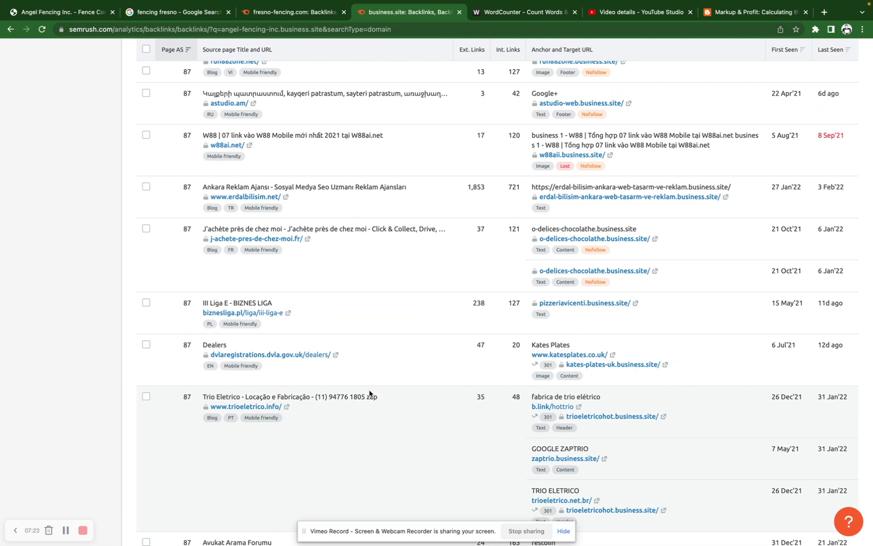
scroll(370, 393, "up", 1)
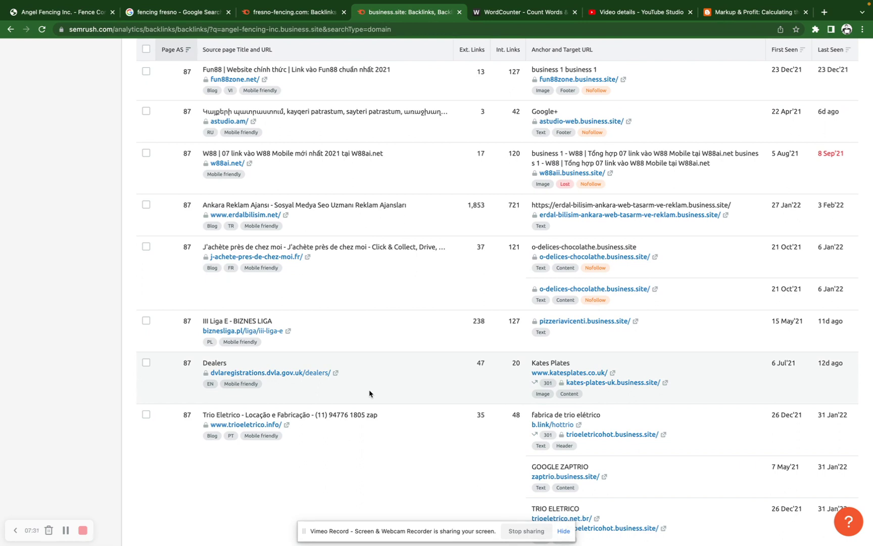
scroll(369, 393, "up", 15)
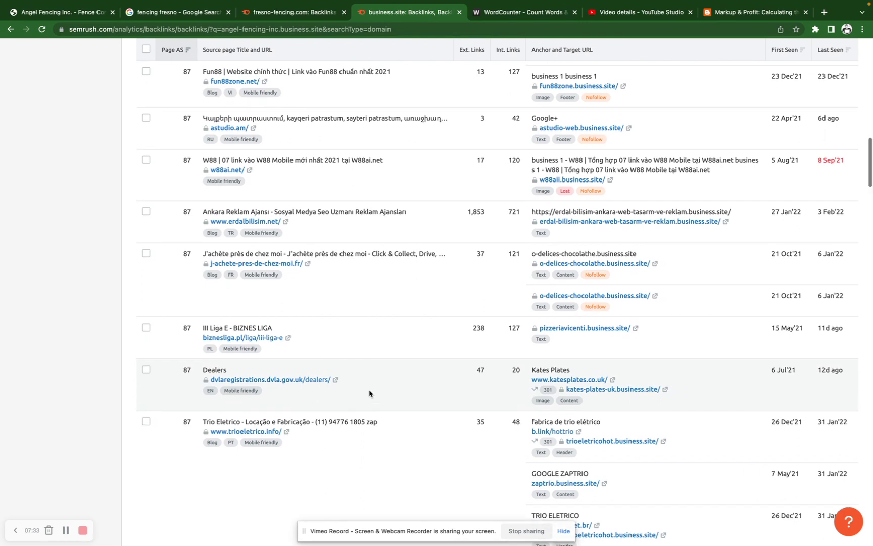
scroll(369, 393, "up", 3)
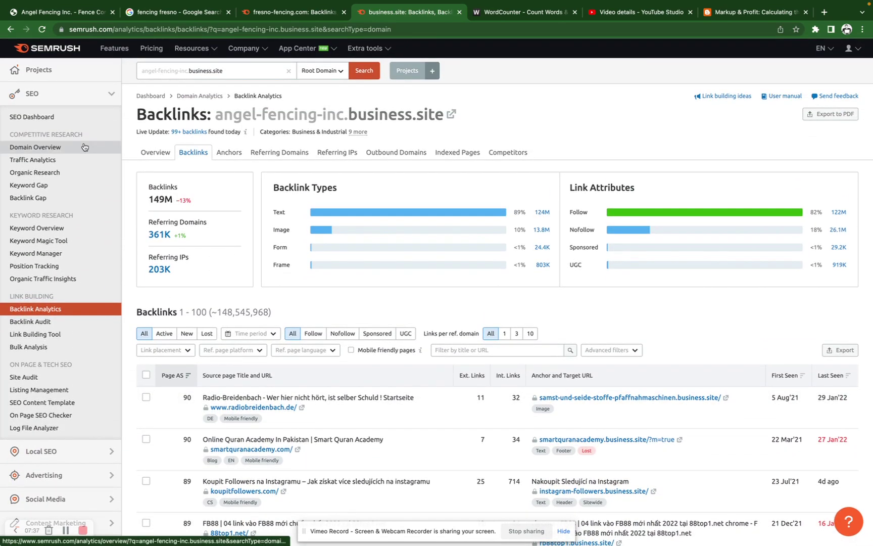
Check the domain overview of angel-fencing-inc.business.site again and reopen the overview of fresno-fencing.com for comparison.
left_click(84, 147)
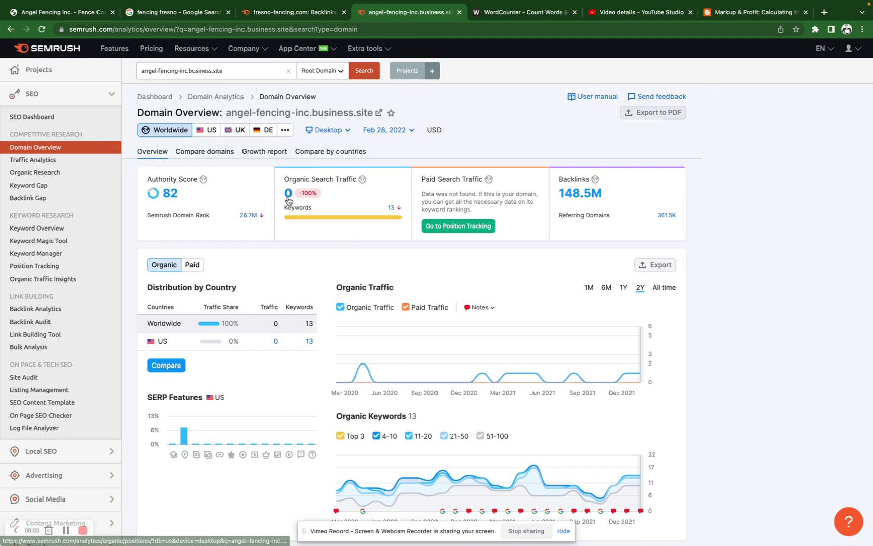
left_click(294, 13)
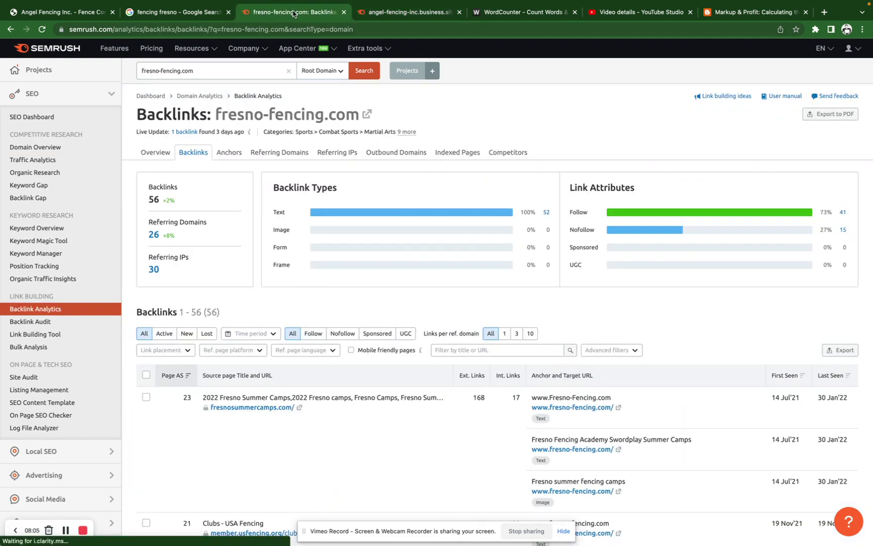
left_click(72, 148)
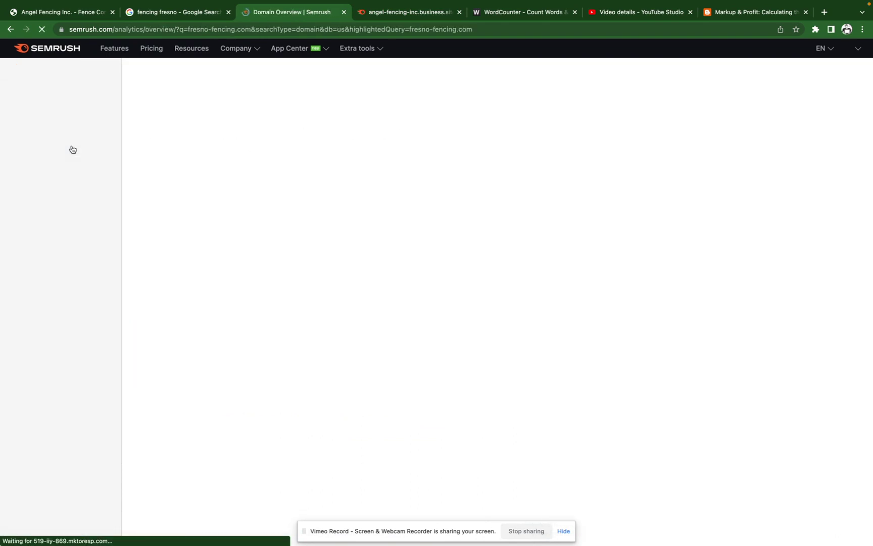